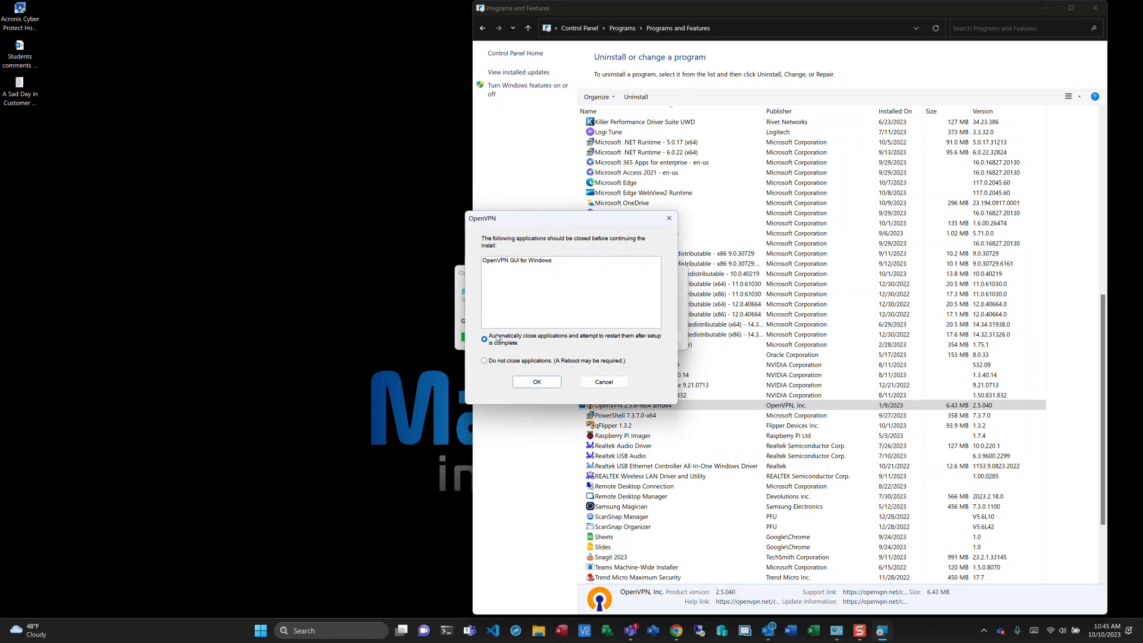
# Step: Continue the OpenVPN uninstall, automatically closing the running OpenVPN GUI and attempting to restart it after setup
pyautogui.click(537, 381)
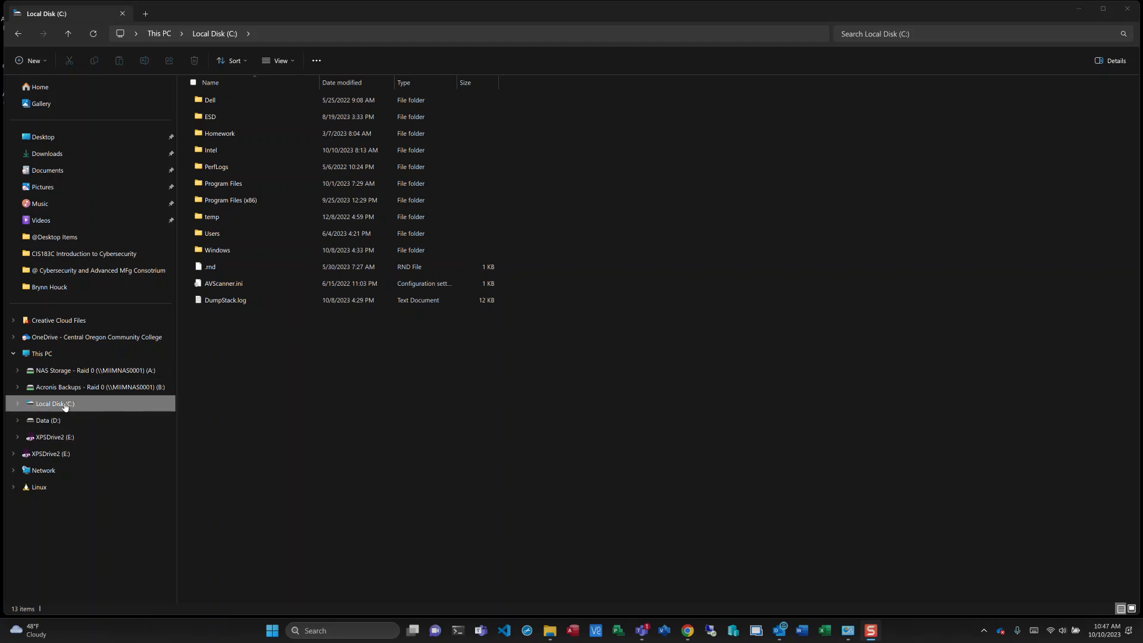
# Step: Check the older user profile folder under C:\Users for leftover OpenVPN files
pyautogui.doubleClick(214, 236)
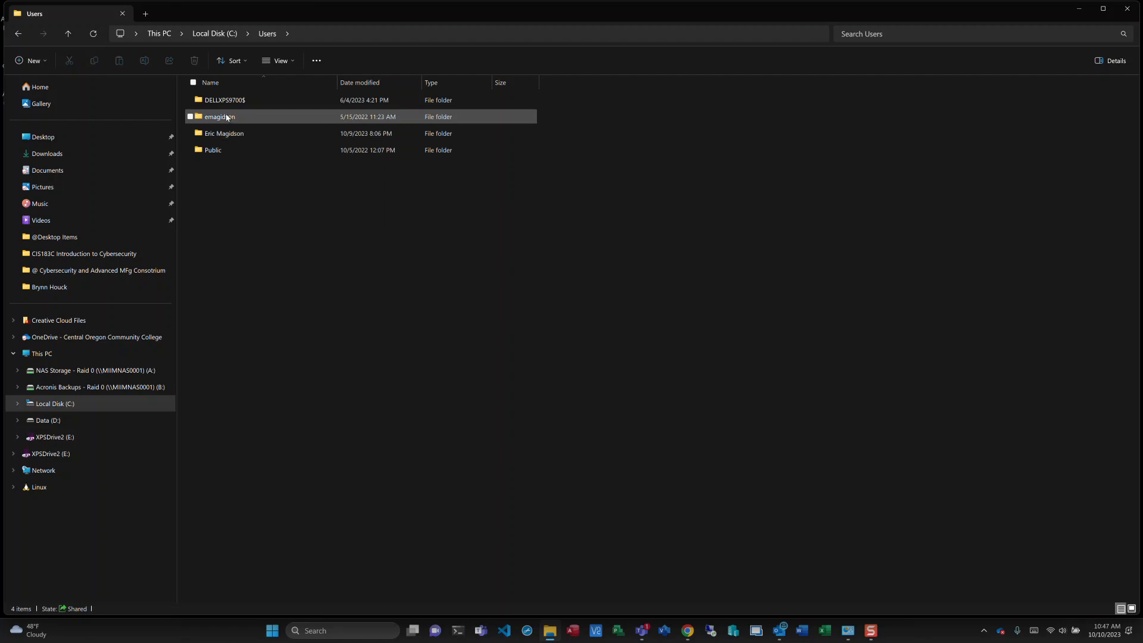
pyautogui.doubleClick(226, 117)
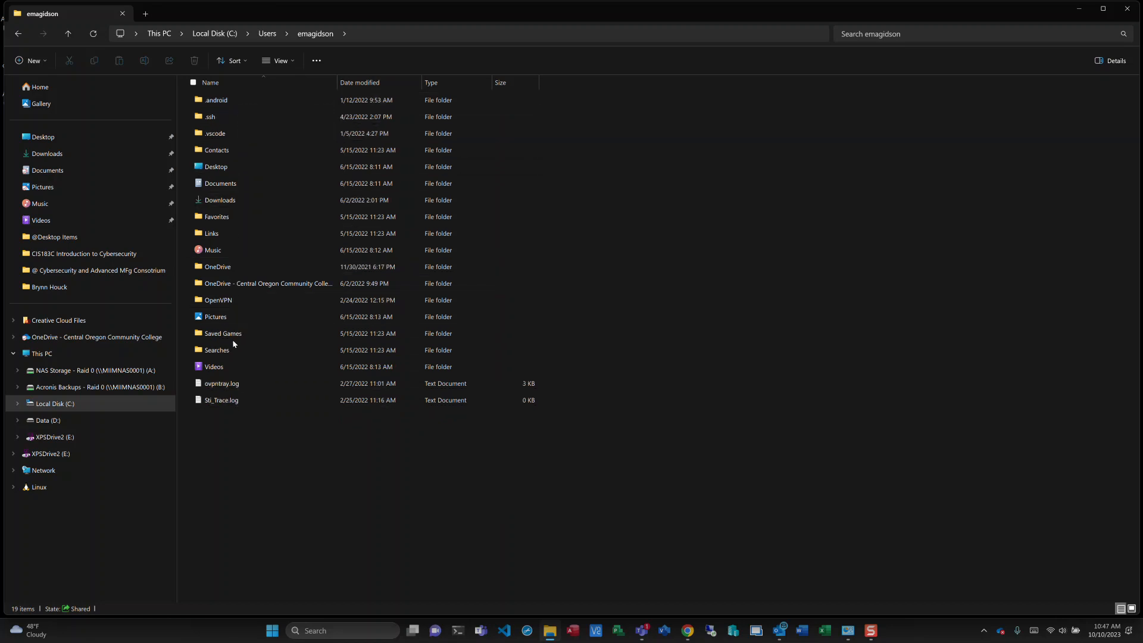
# Step: Delete the leftover OpenVPN folder from C:\Program Files
pyautogui.click(54, 404)
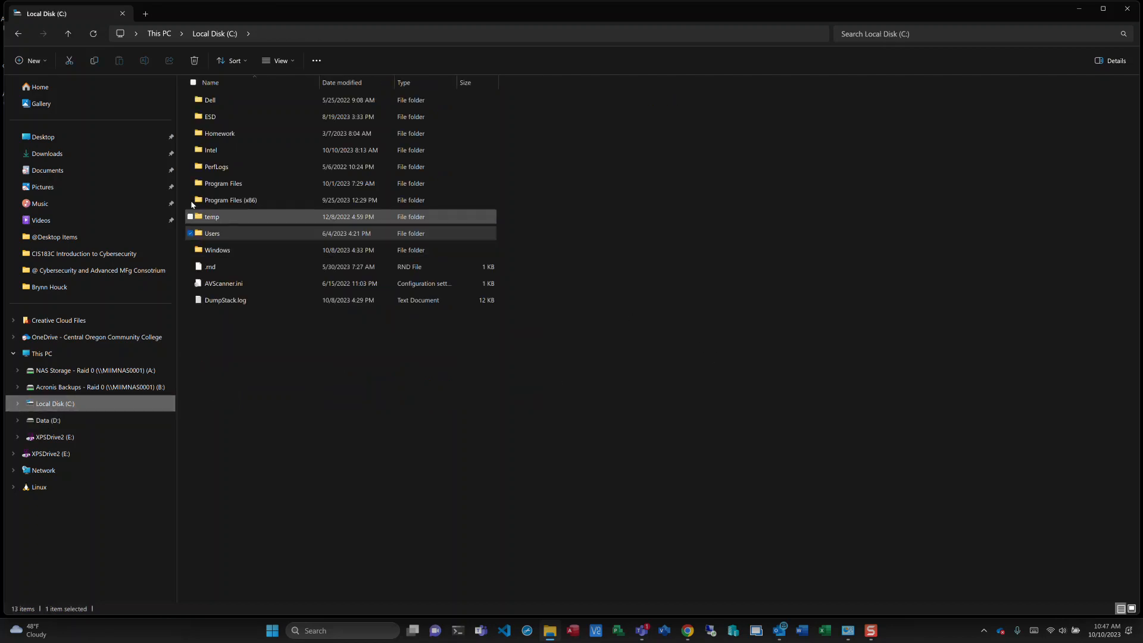
pyautogui.doubleClick(231, 189)
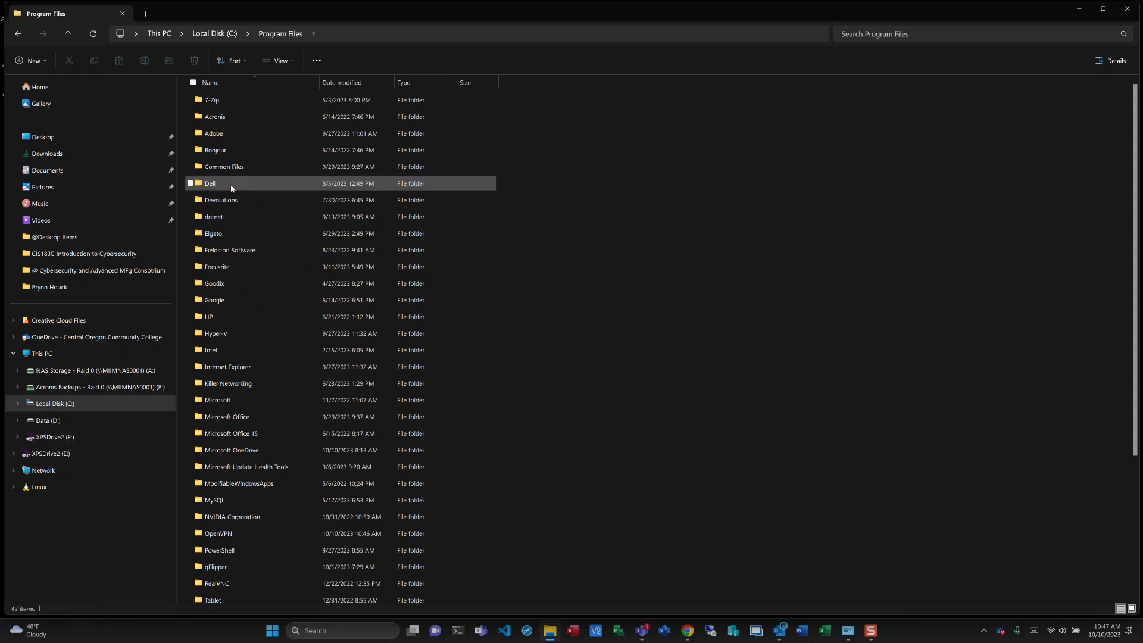
pyautogui.click(222, 536)
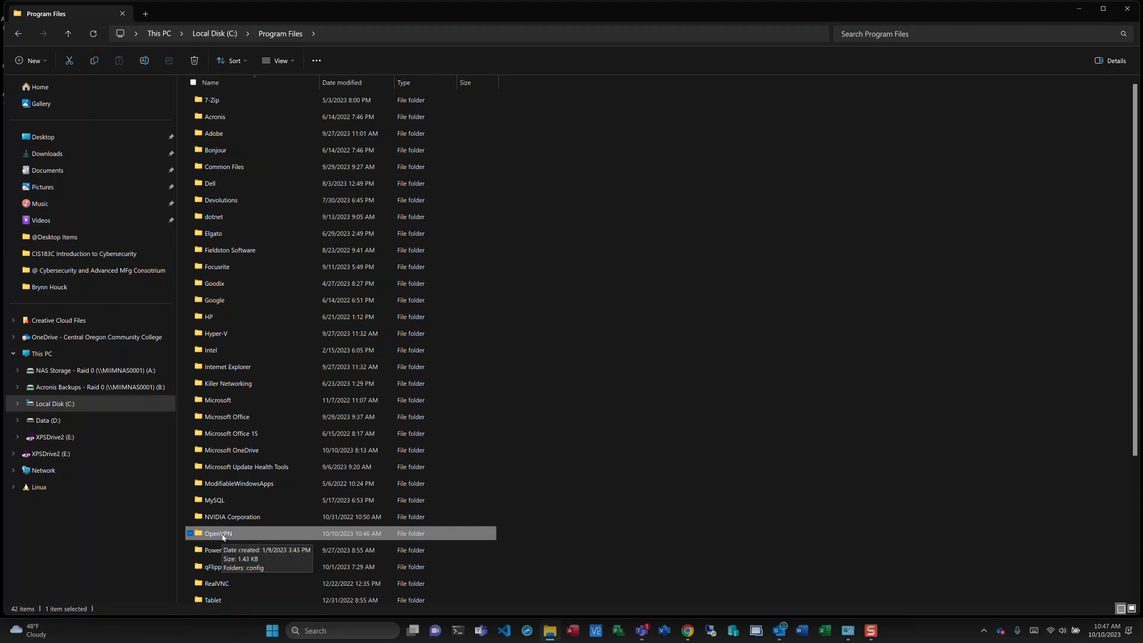
pyautogui.rightClick(223, 536)
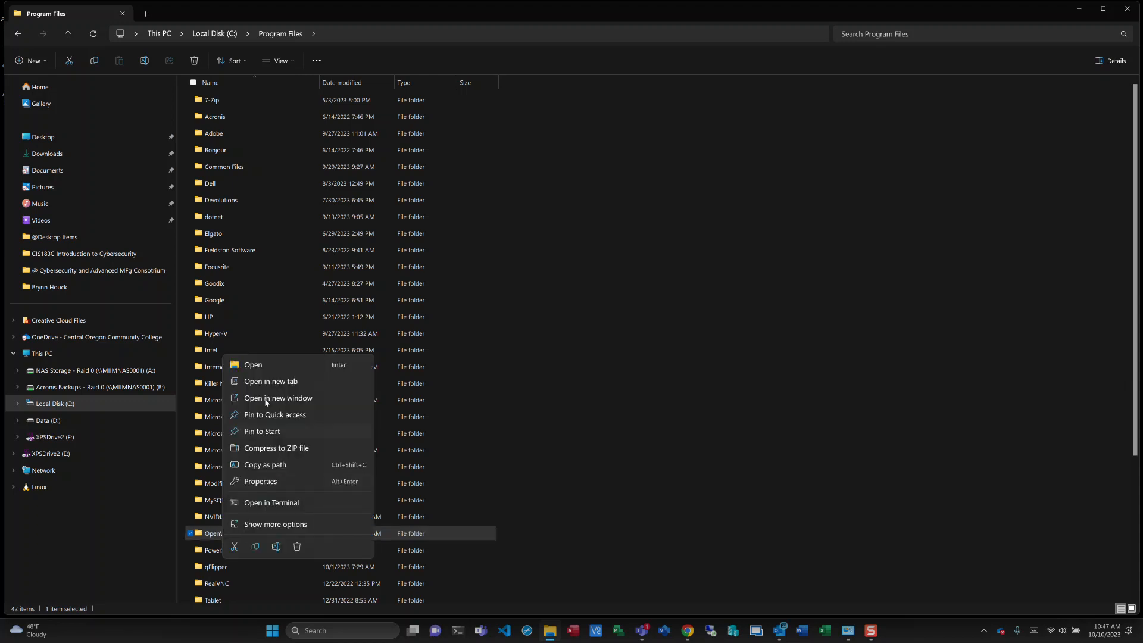
pyautogui.click(297, 546)
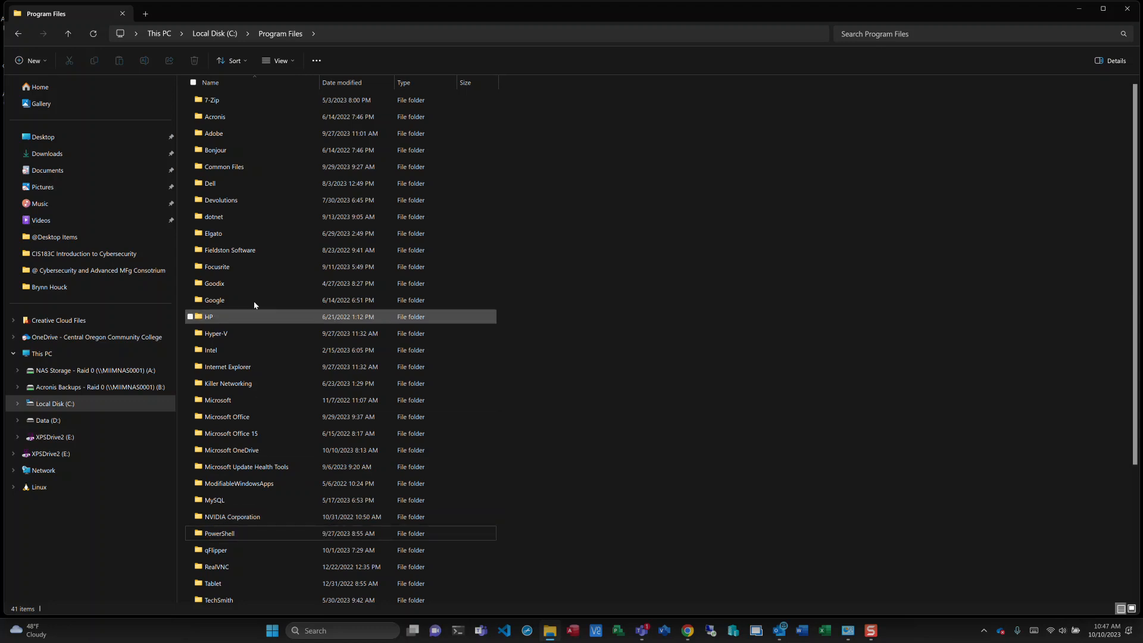
# Step: Check C:\Program Files (x86) for a leftover OpenVPN folder, and close the window
pyautogui.click(66, 405)
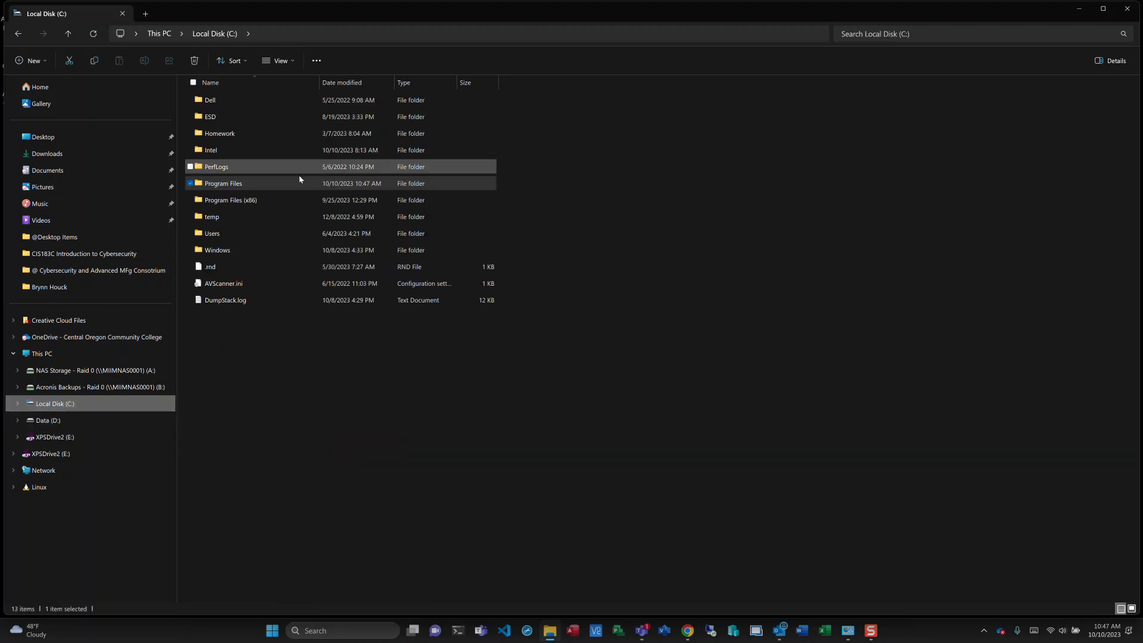
pyautogui.doubleClick(236, 201)
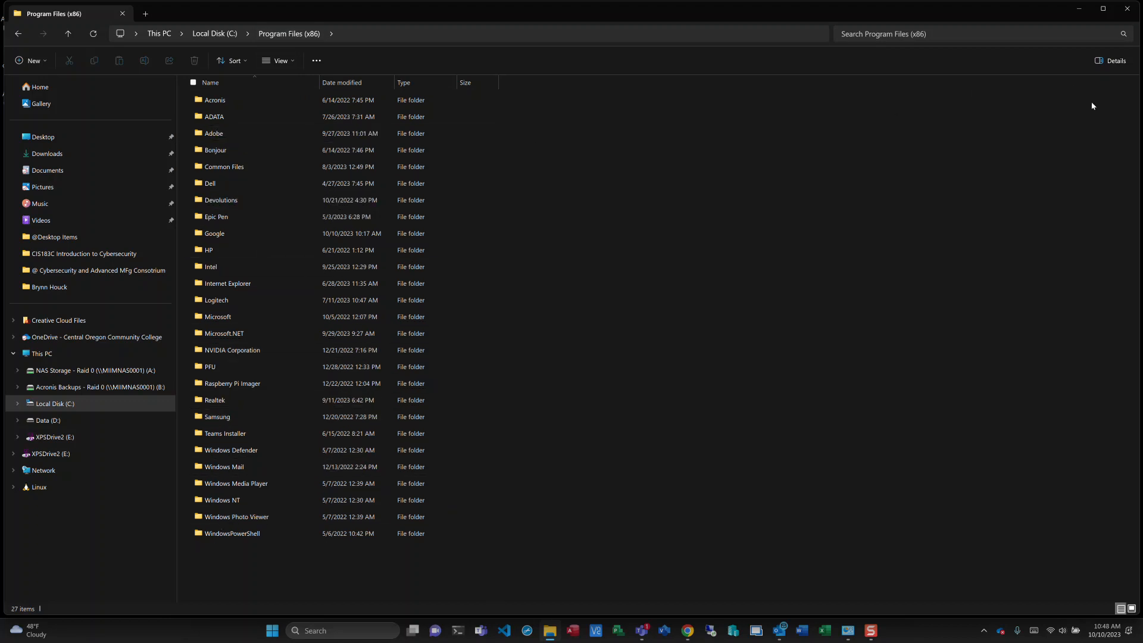
pyautogui.click(1127, 9)
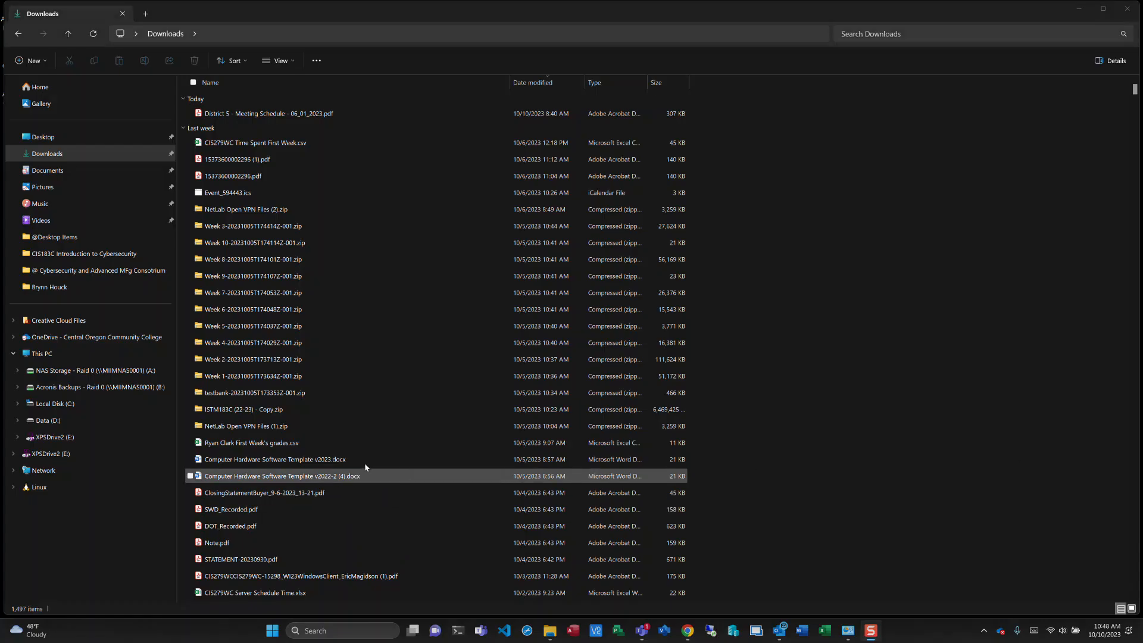
# Step: Extract NetLab Open VPN Files (1).zip into a Downloads subfolder named NetLab Open VPN Files (New)
pyautogui.doubleClick(270, 428)
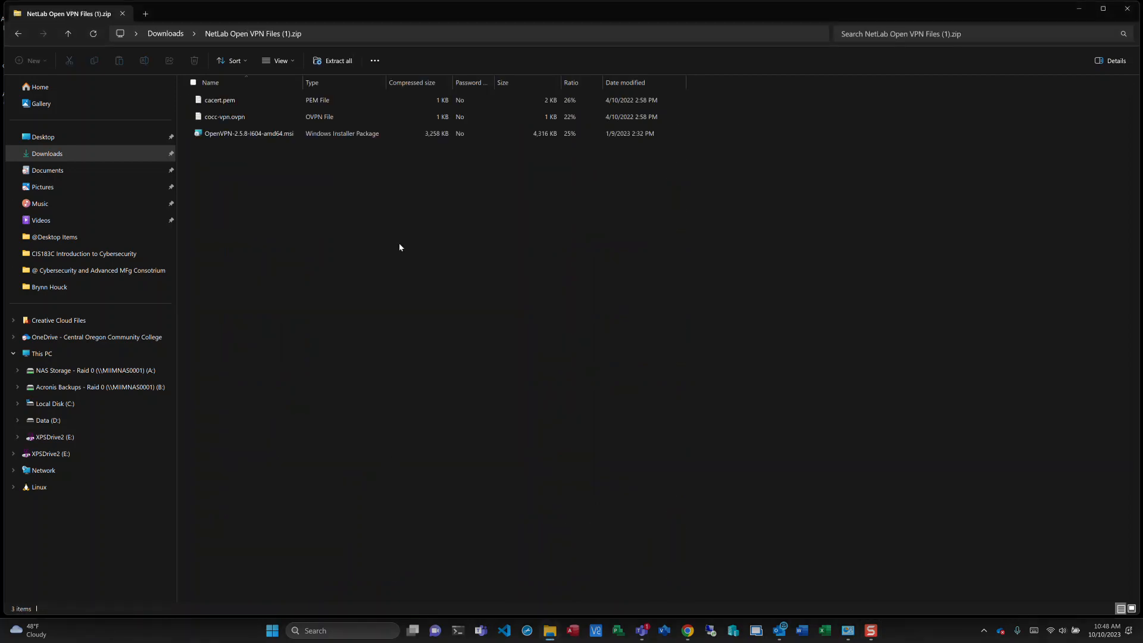
pyautogui.click(336, 61)
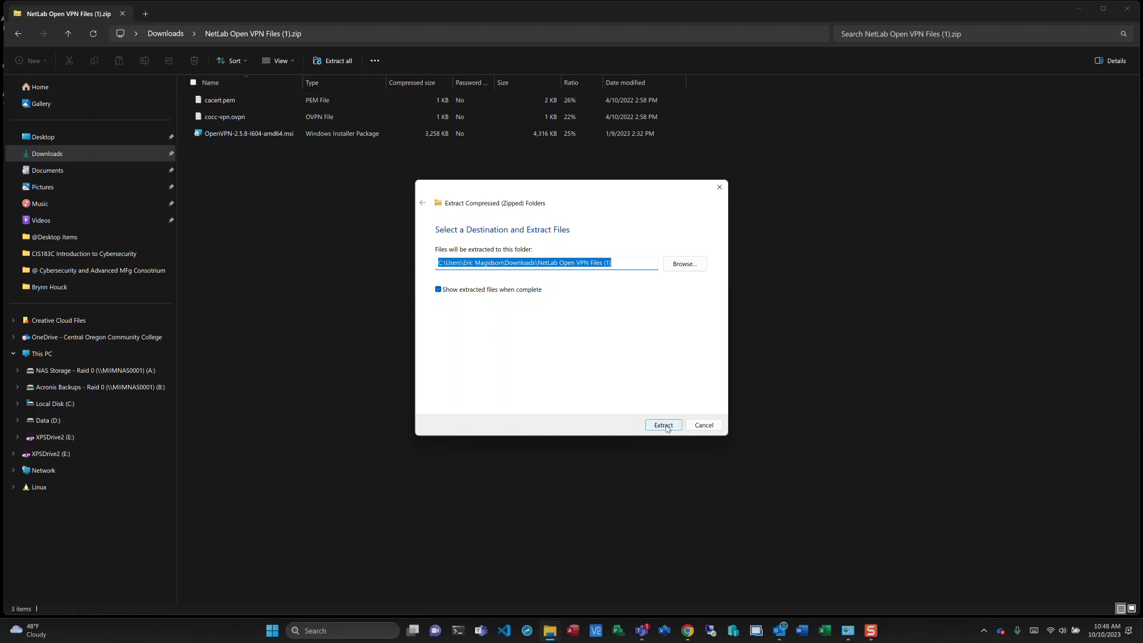
pyautogui.click(621, 262)
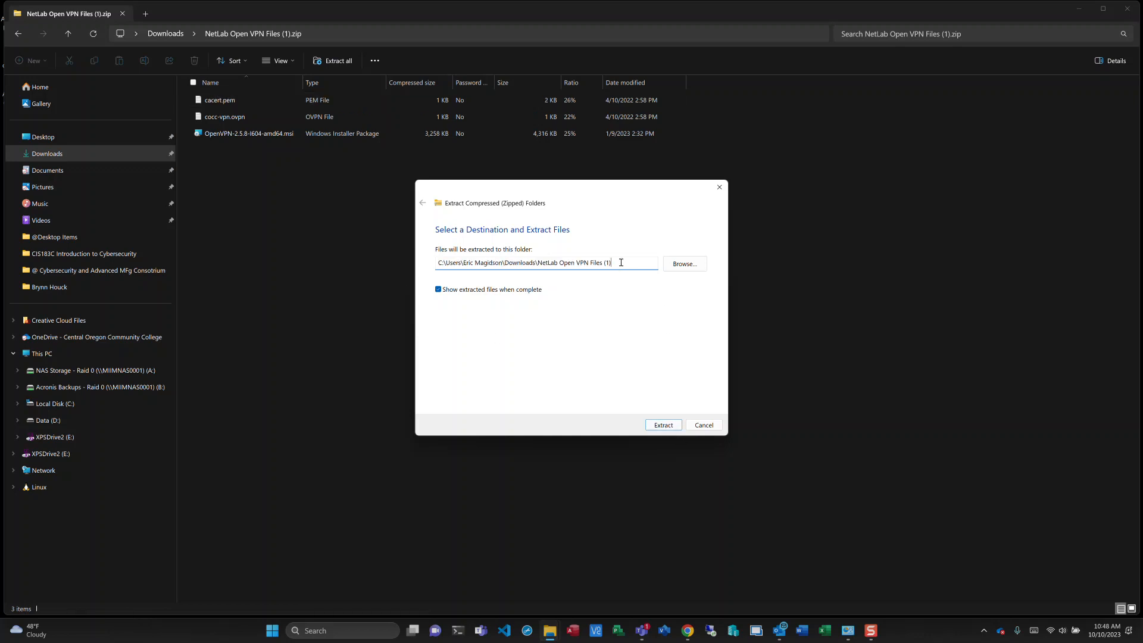
pyautogui.press('BackSpace')
pyautogui.press('BackSpace')
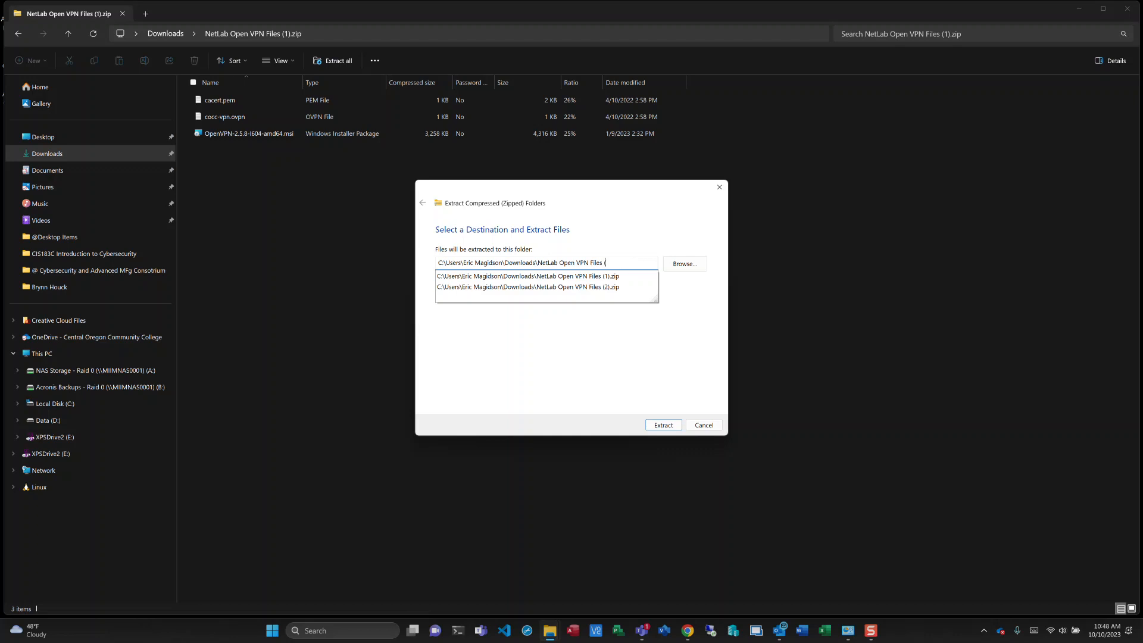
pyautogui.write('New')
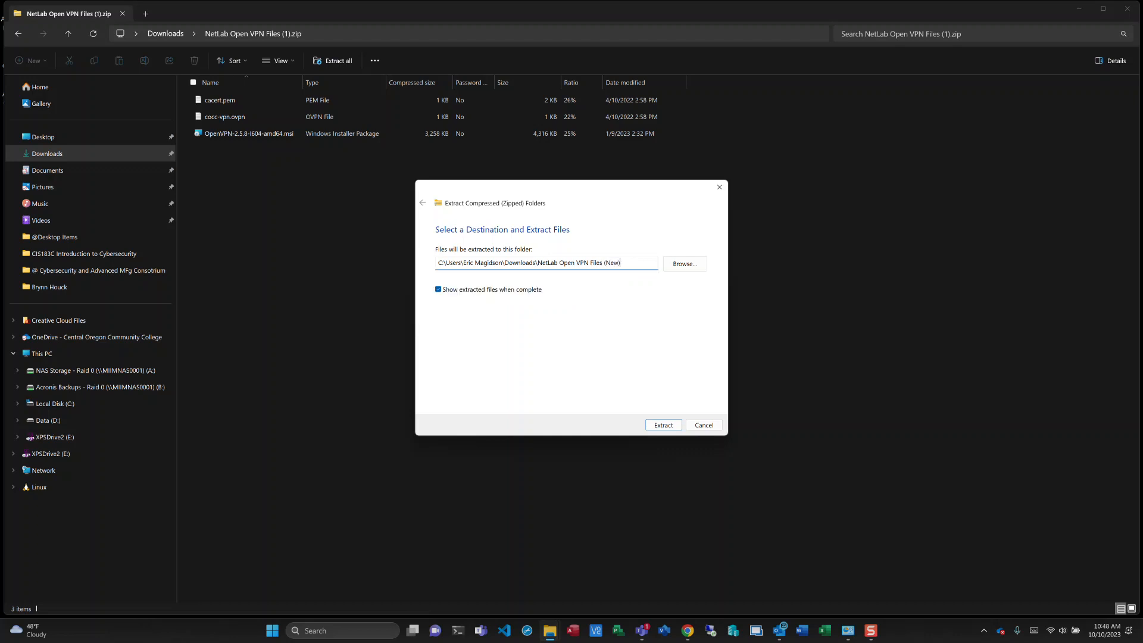
pyautogui.click(663, 424)
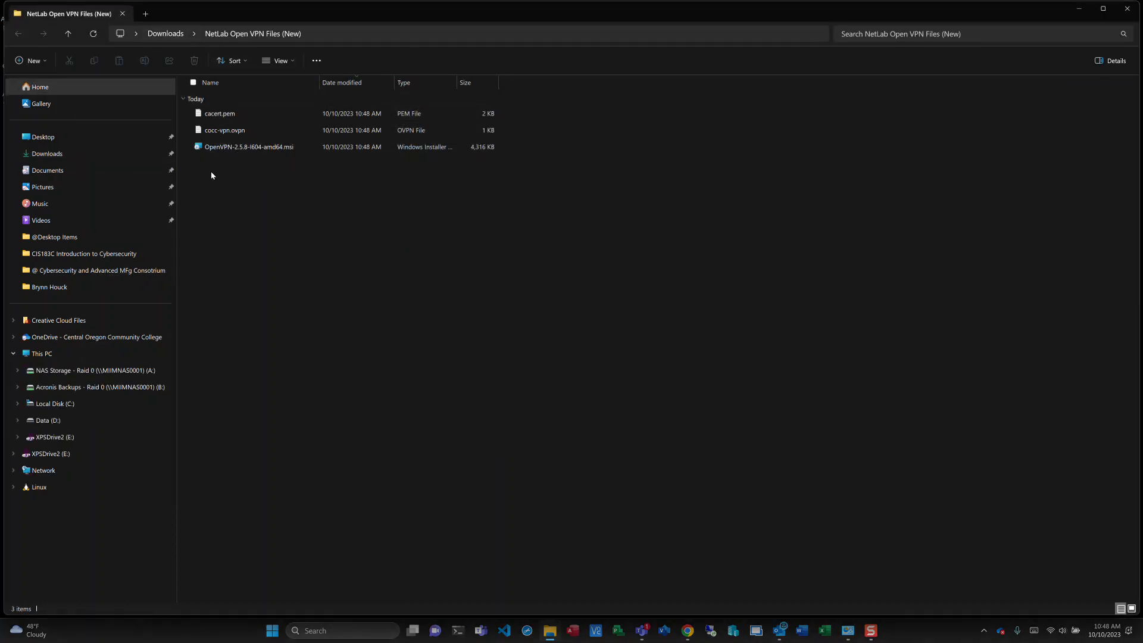
# Step: Install OpenVPN from OpenVPN-2.5.8-I604-amd64.msi with the default setup, and dismiss the missing connection profile notice
pyautogui.doubleClick(220, 150)
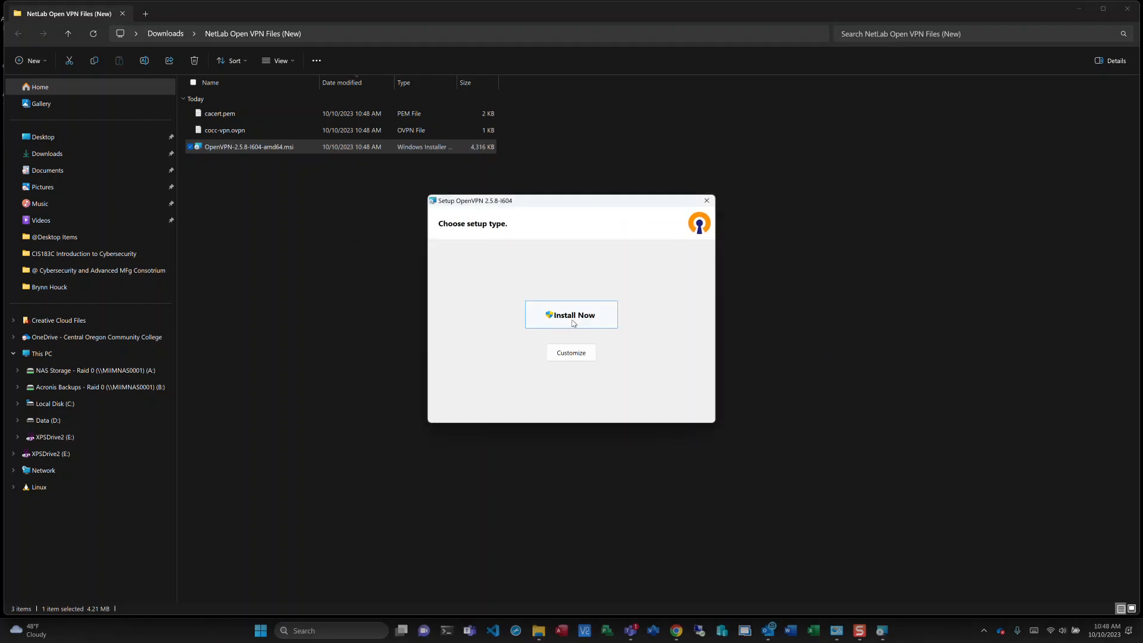
pyautogui.click(584, 322)
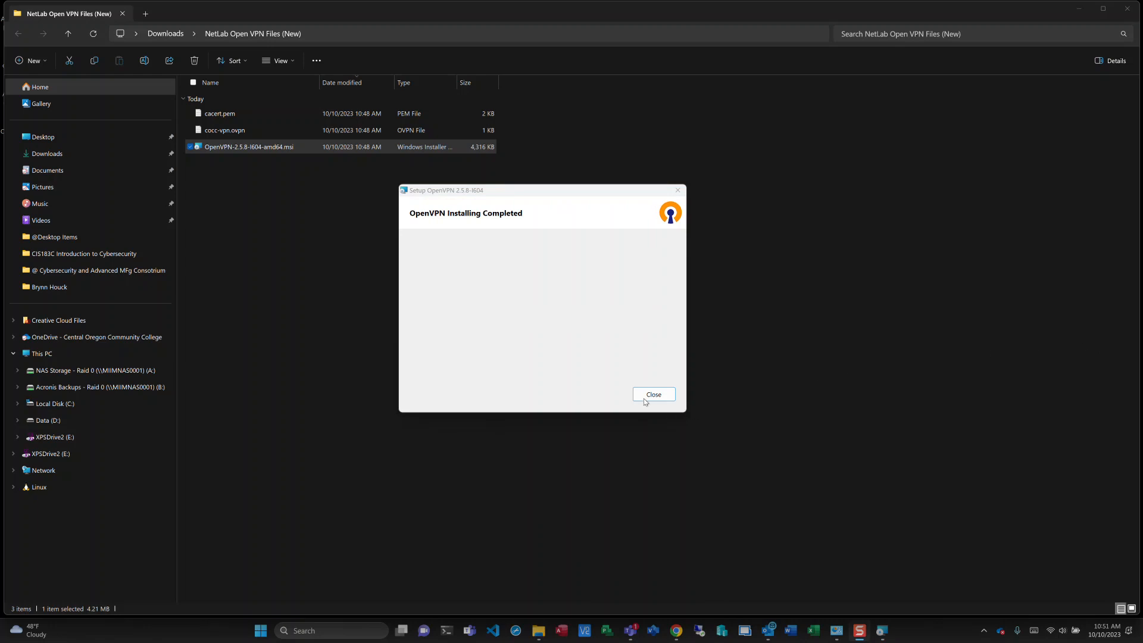
pyautogui.click(655, 395)
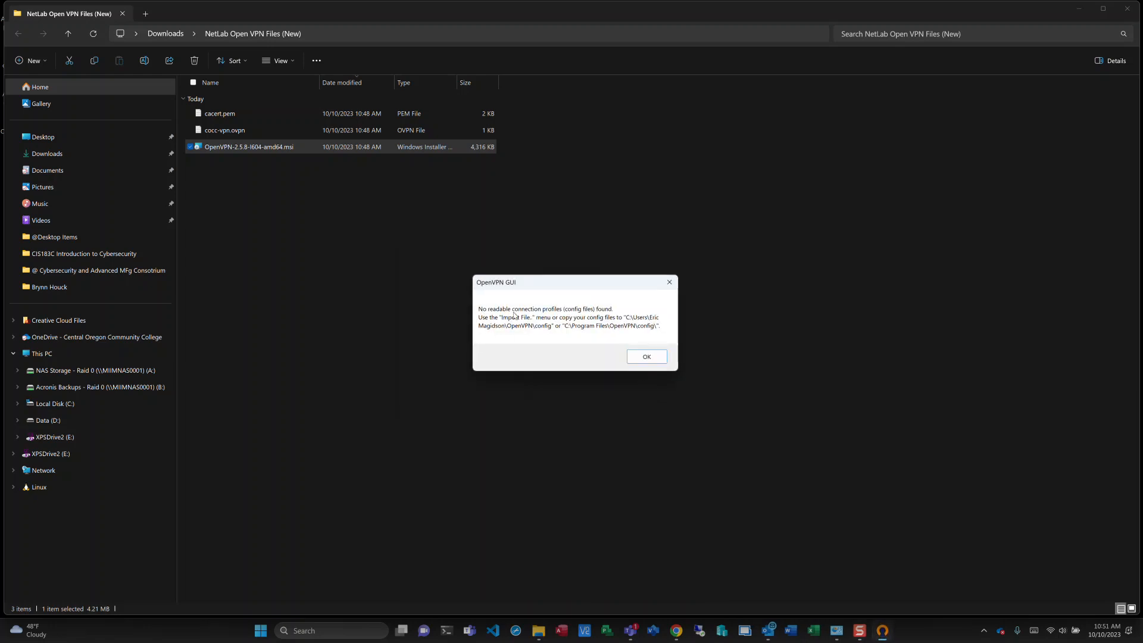
pyautogui.click(649, 360)
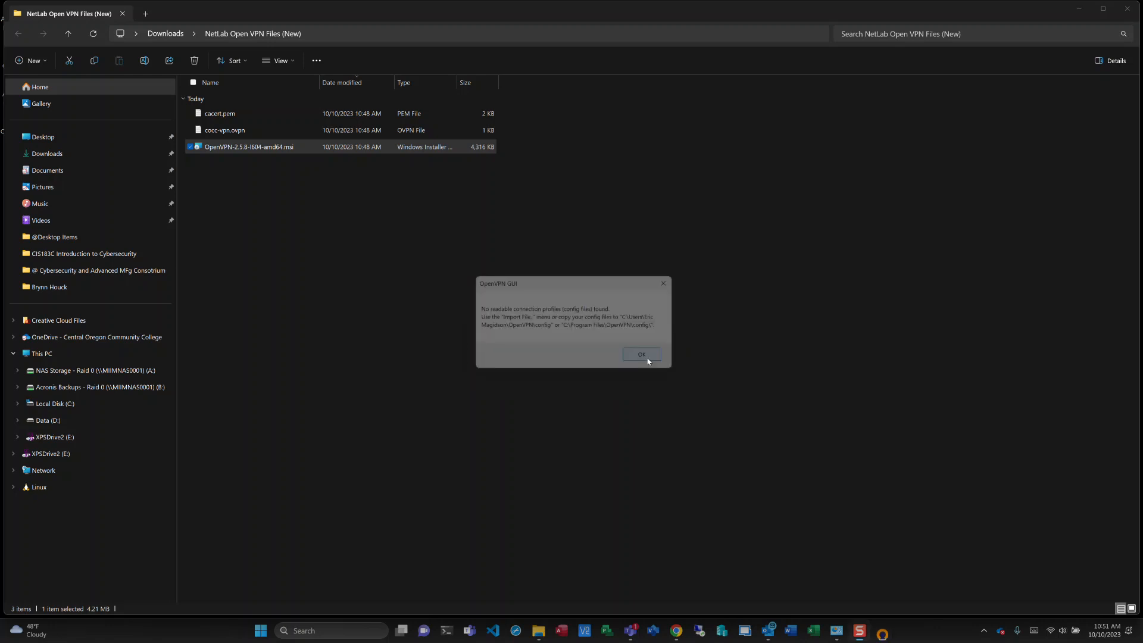
# Step: Copy cacert.pem and cocc-vpn.ovpn from the extracted folder to the clipboard
pyautogui.click(224, 118)
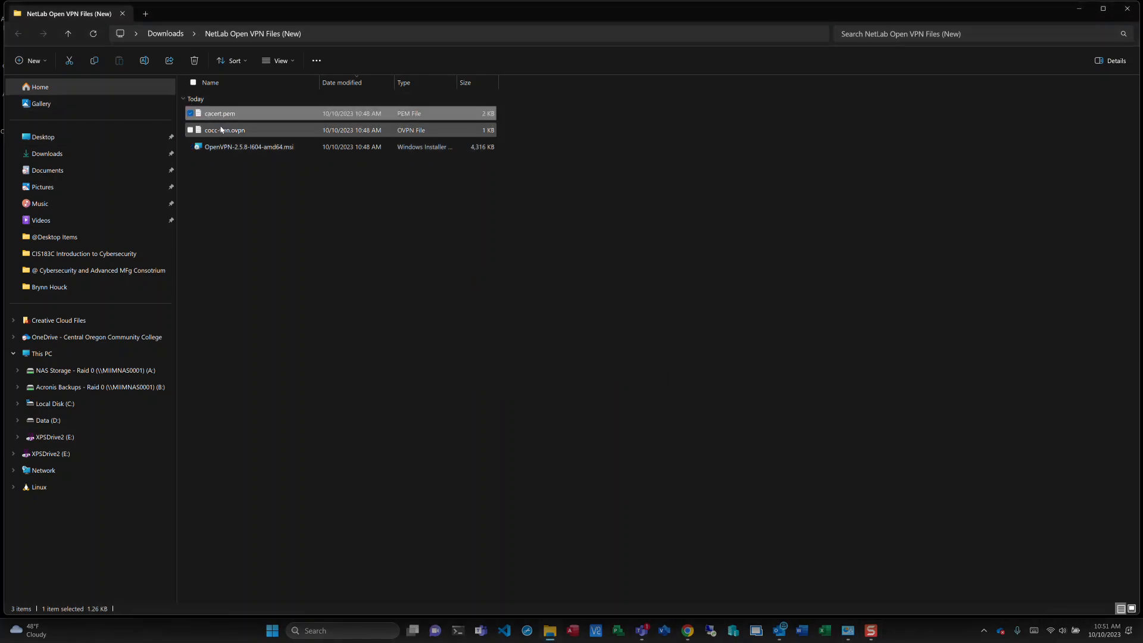
pyautogui.keyDown('ctrl'); pyautogui.click(220, 133); pyautogui.keyUp('ctrl')
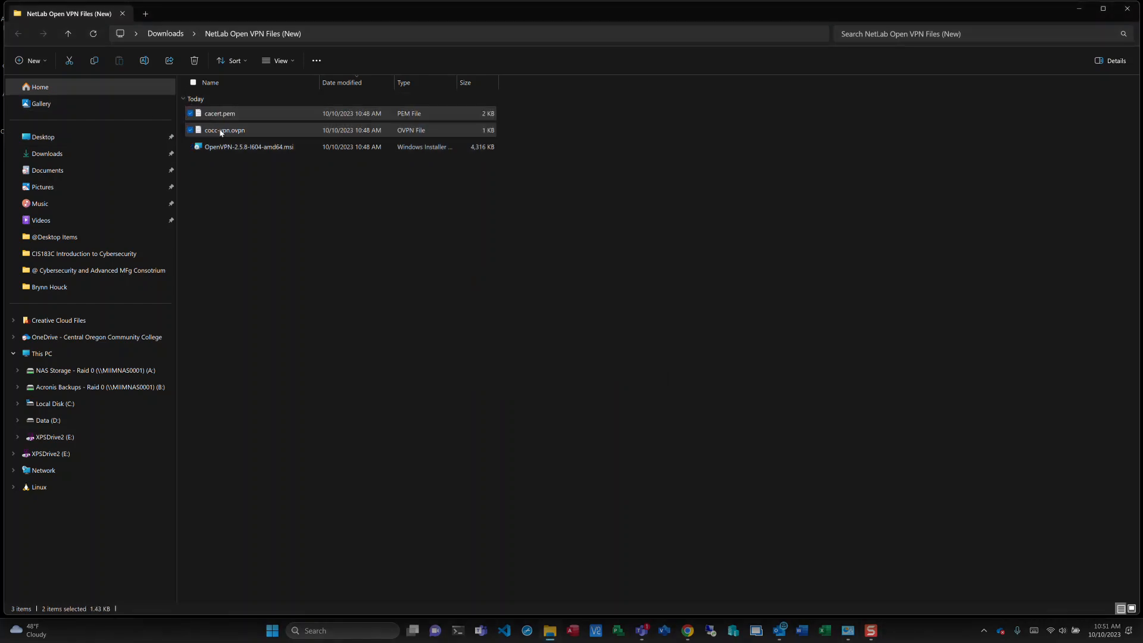
pyautogui.rightClick(221, 132)
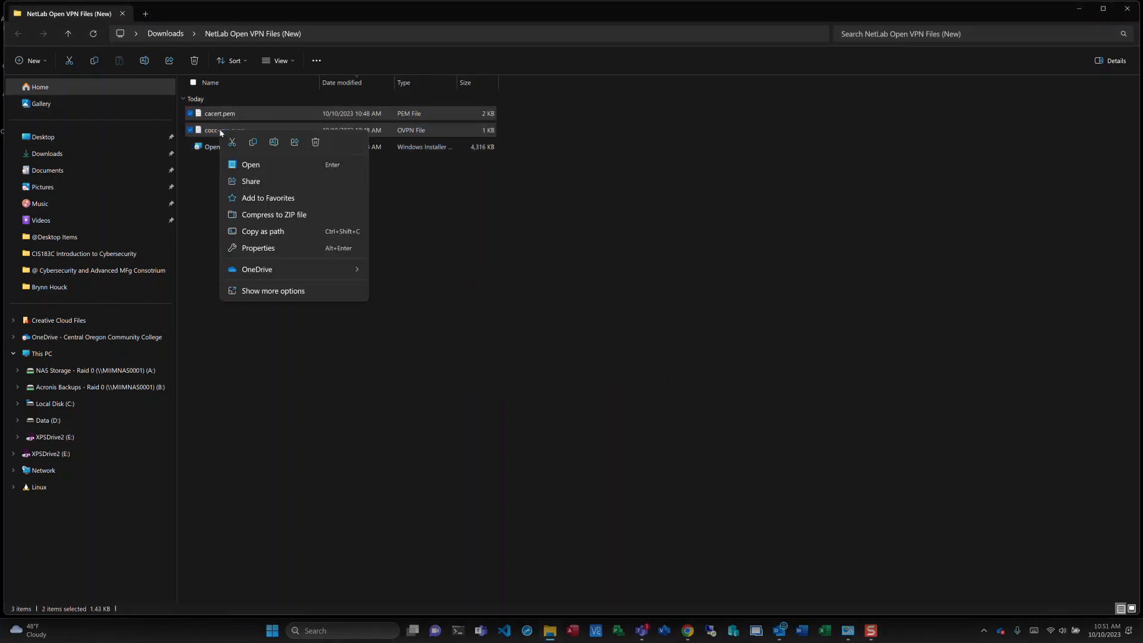
pyautogui.click(253, 143)
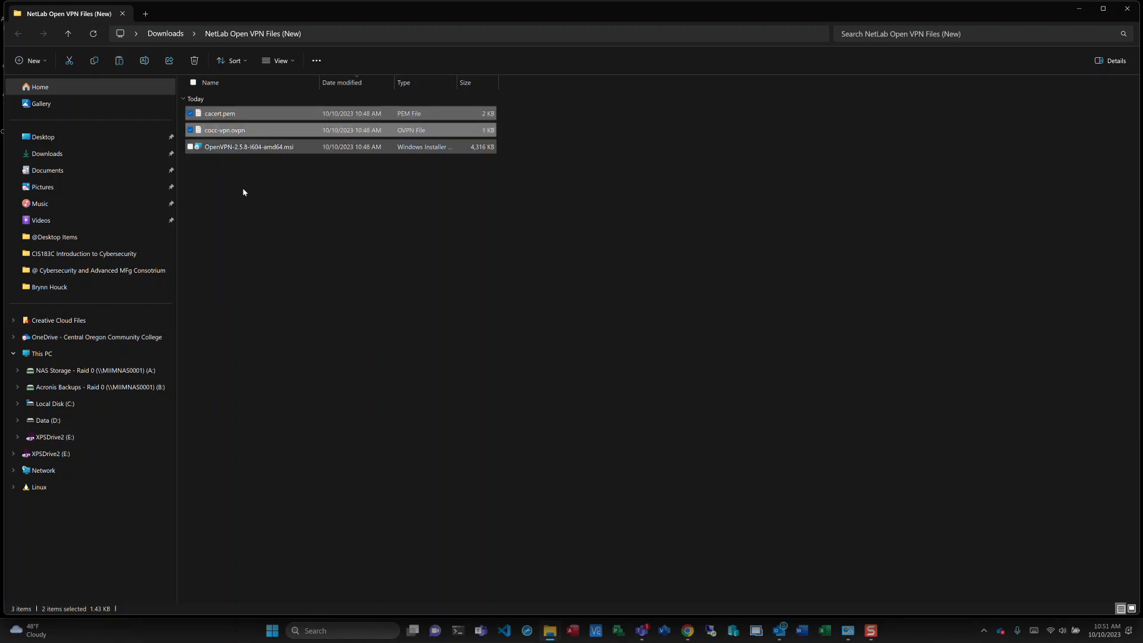
# Step: Paste the two copied files into C:\Program Files\OpenVPN\config with administrator permission, and close the open folder windows
pyautogui.click(49, 405)
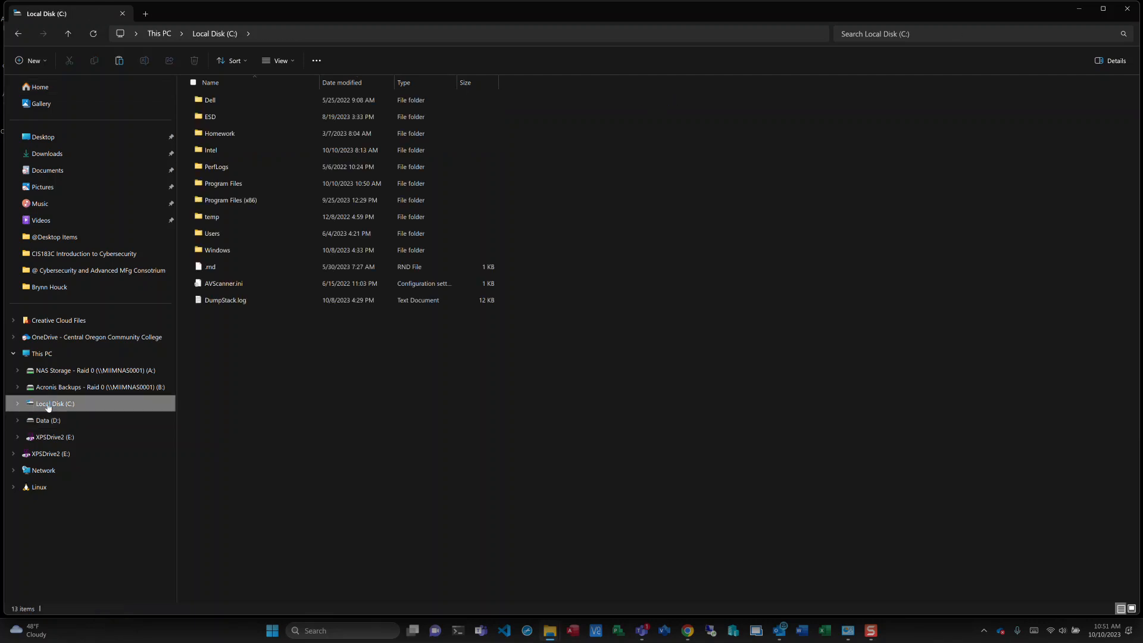
pyautogui.doubleClick(237, 182)
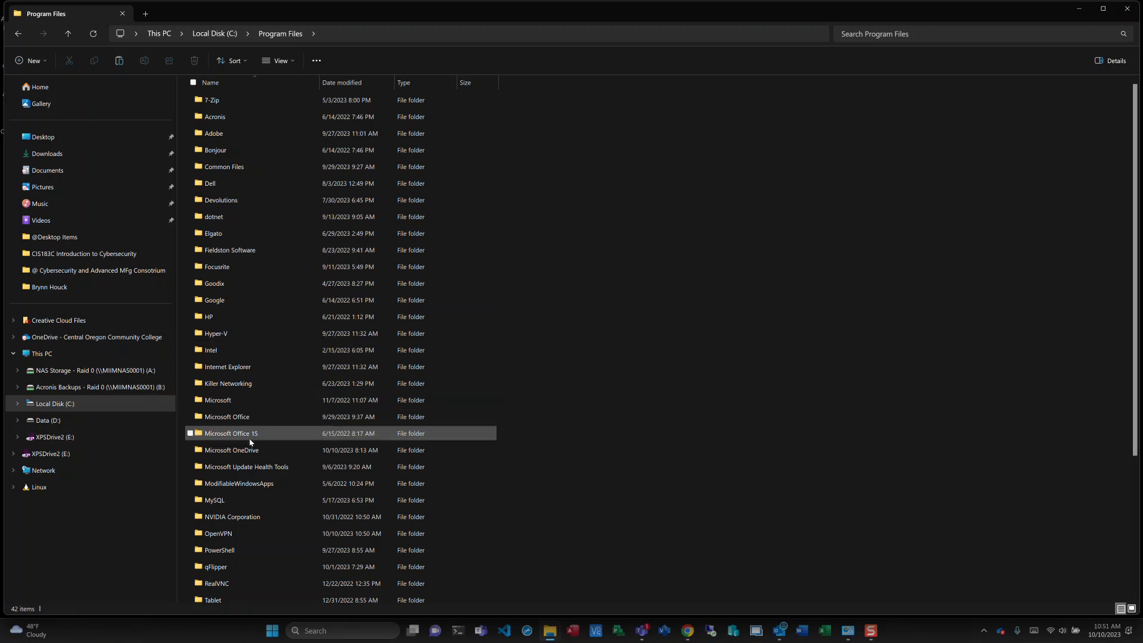
pyautogui.doubleClick(227, 537)
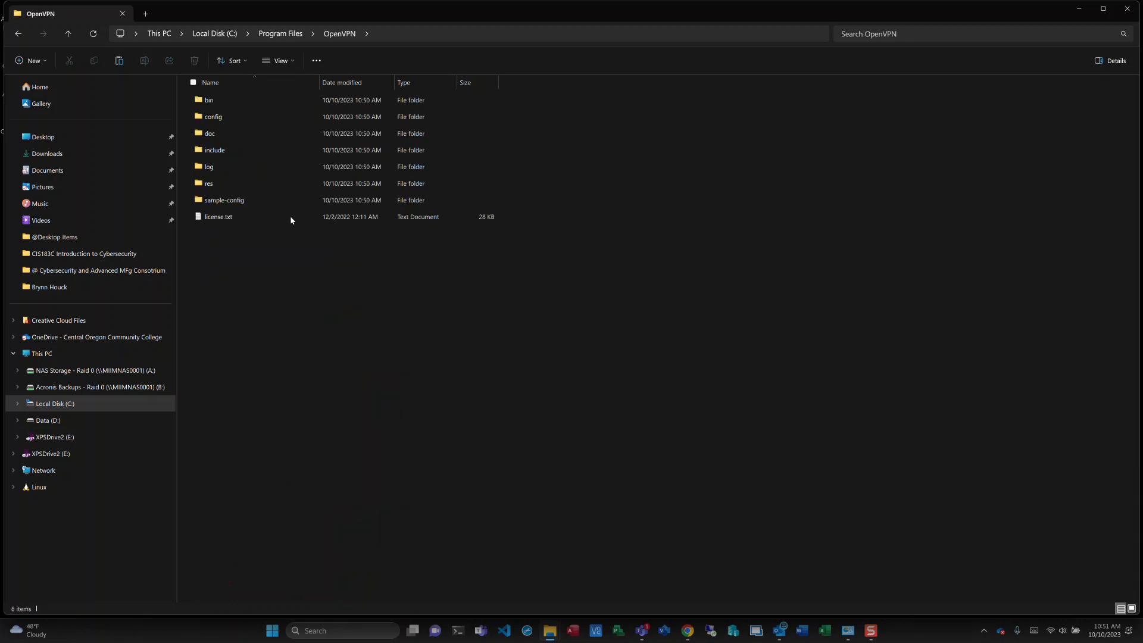
pyautogui.doubleClick(219, 118)
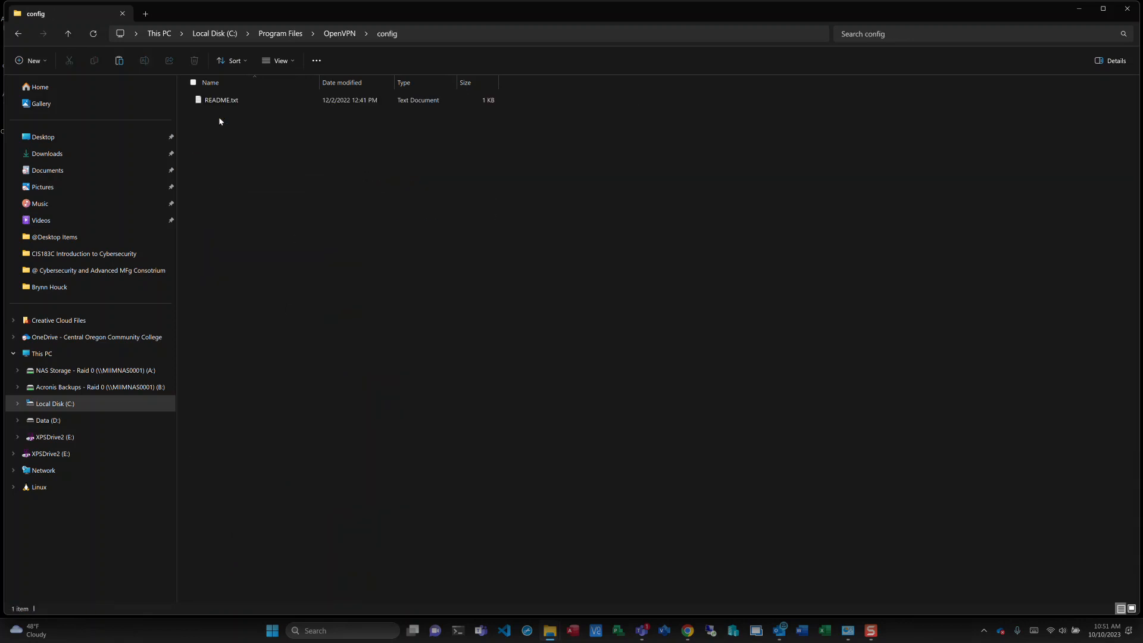
pyautogui.rightClick(276, 171)
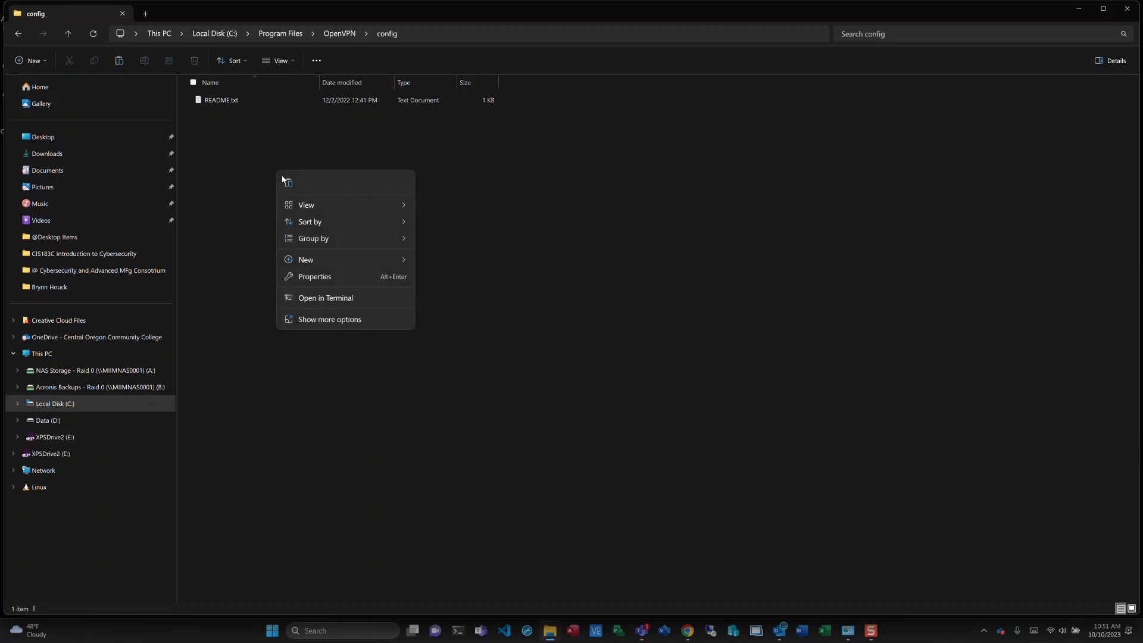
pyautogui.click(287, 184)
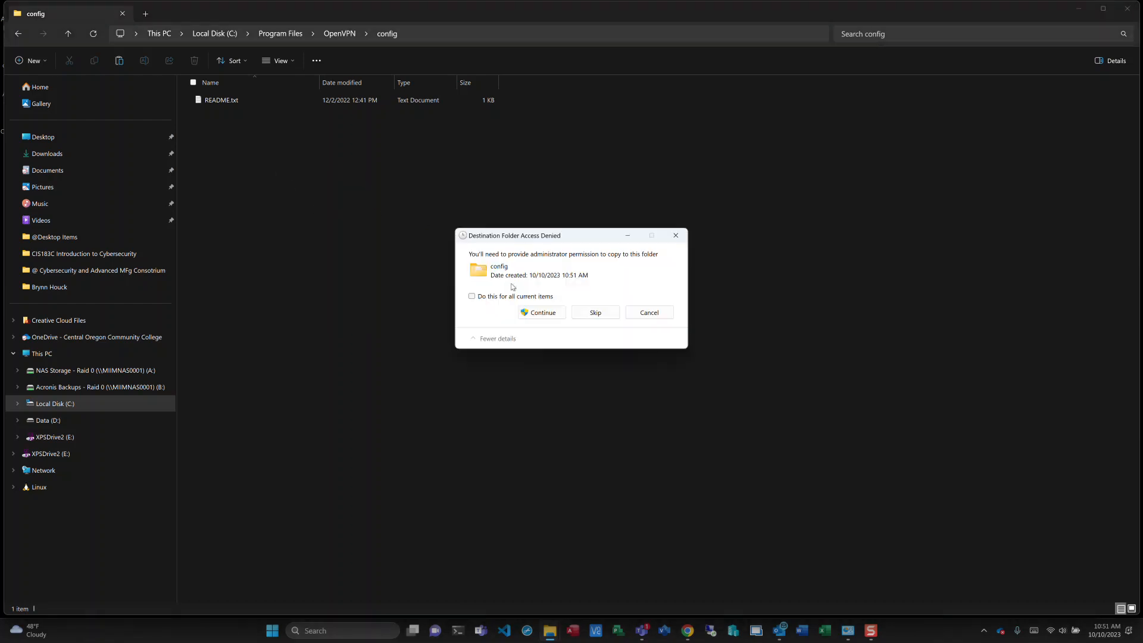
pyautogui.click(543, 313)
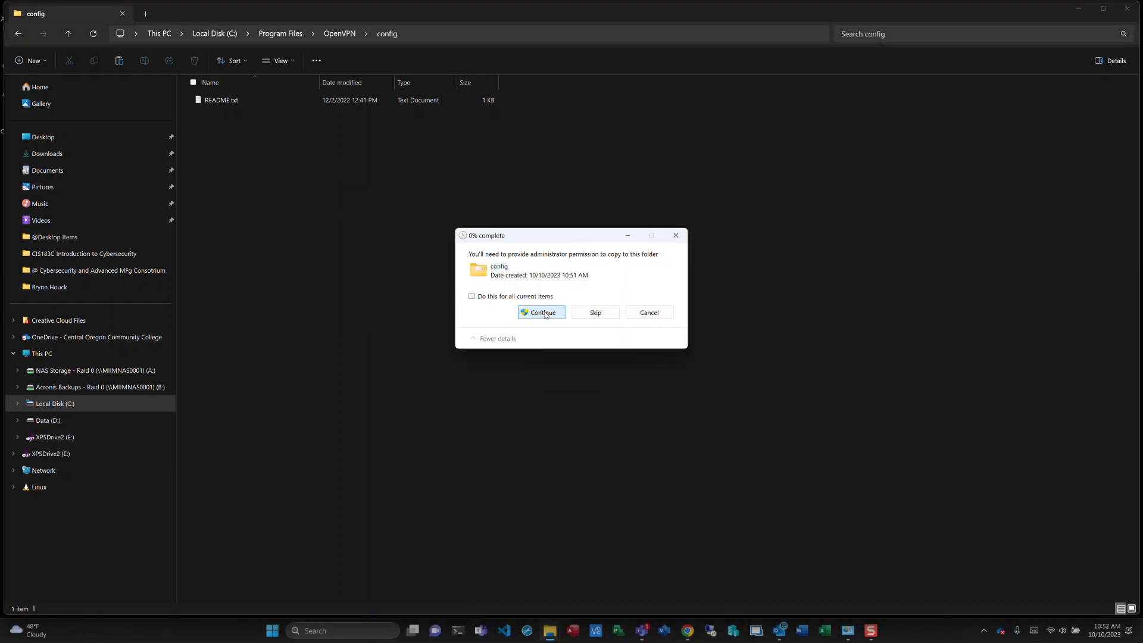
pyautogui.click(527, 314)
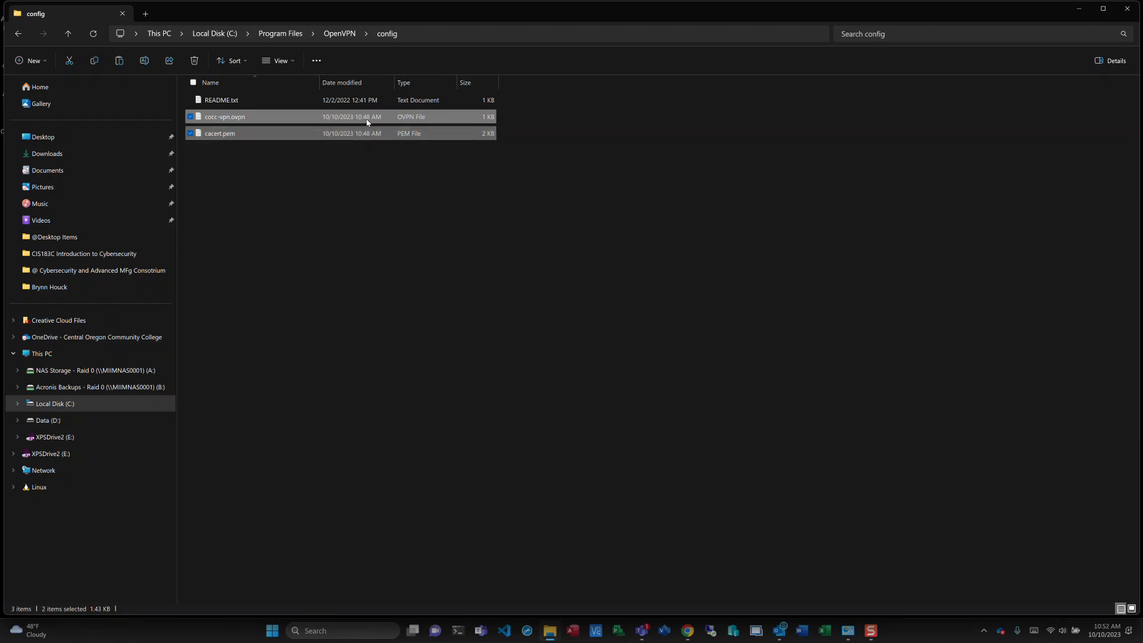
pyautogui.click(1128, 9)
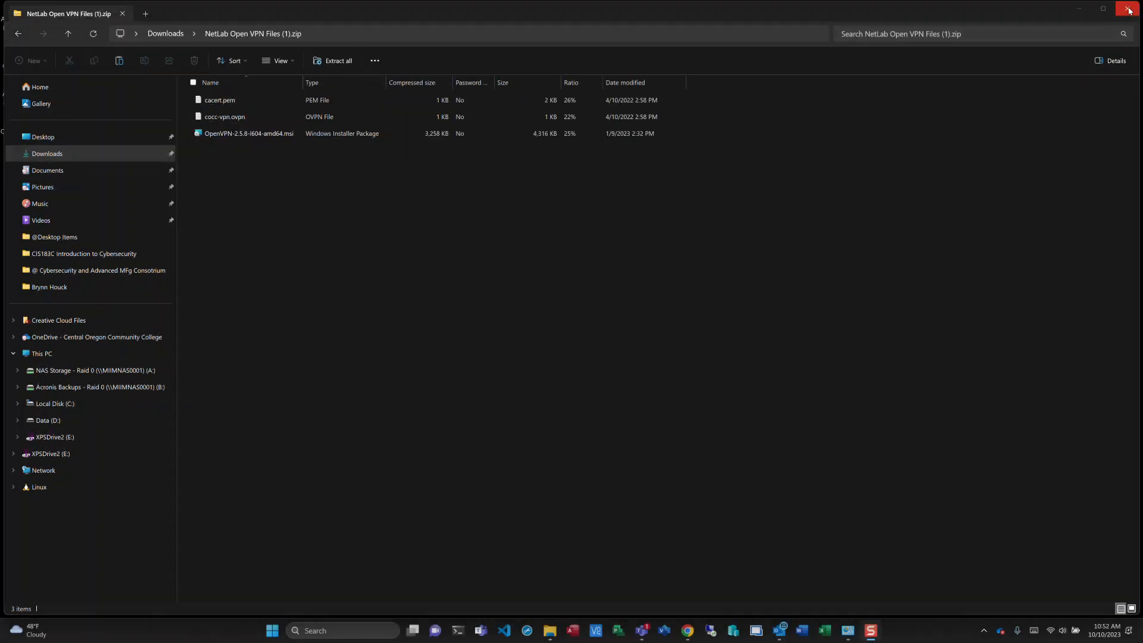
pyautogui.click(1128, 10)
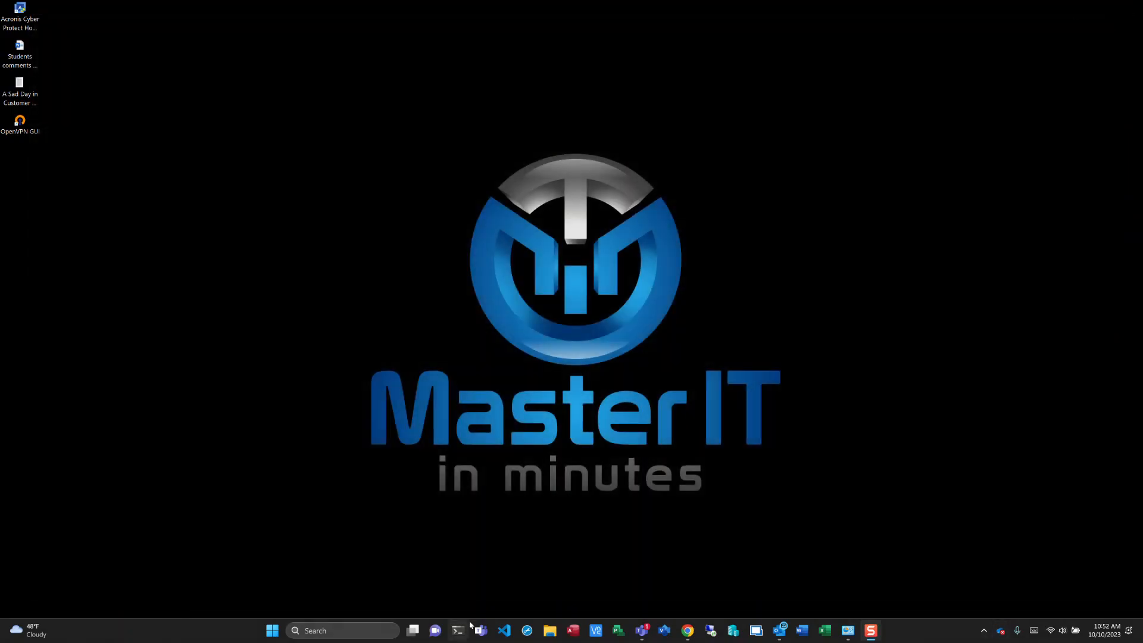
# Step: Search Windows for "open" and launch the OpenVPN GUI app
pyautogui.click(358, 636)
pyautogui.write('open')
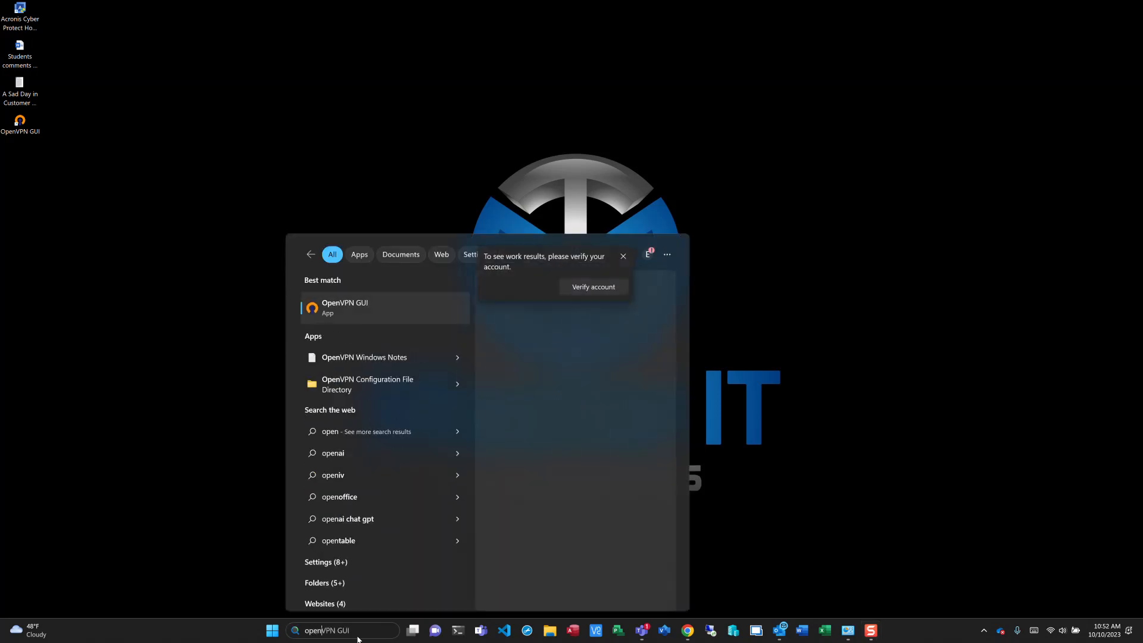
pyautogui.click(373, 317)
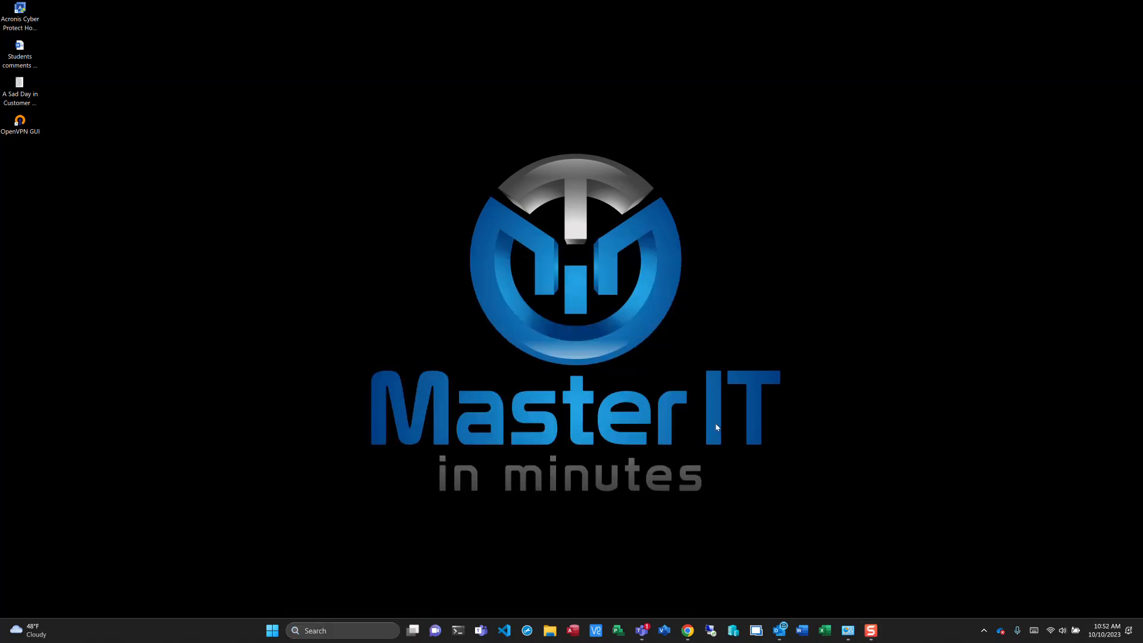
# Step: Connect the running OpenVPN GUI to the cocc-vpn profile and check its connection status in the notification area
pyautogui.click(984, 631)
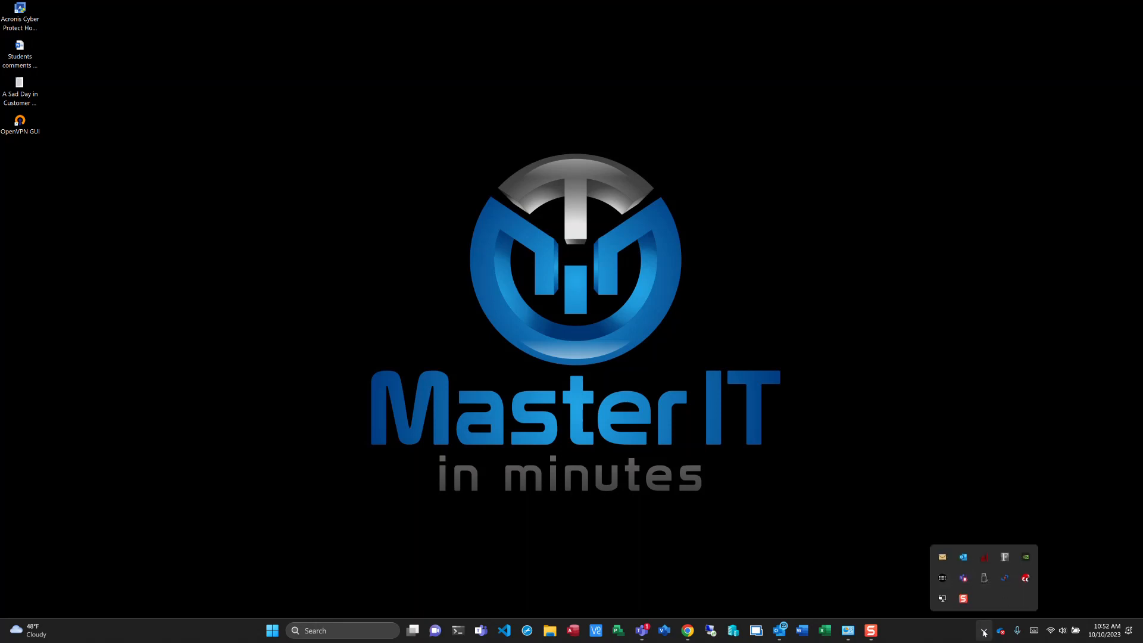
pyautogui.rightClick(942, 600)
pyautogui.click(892, 490)
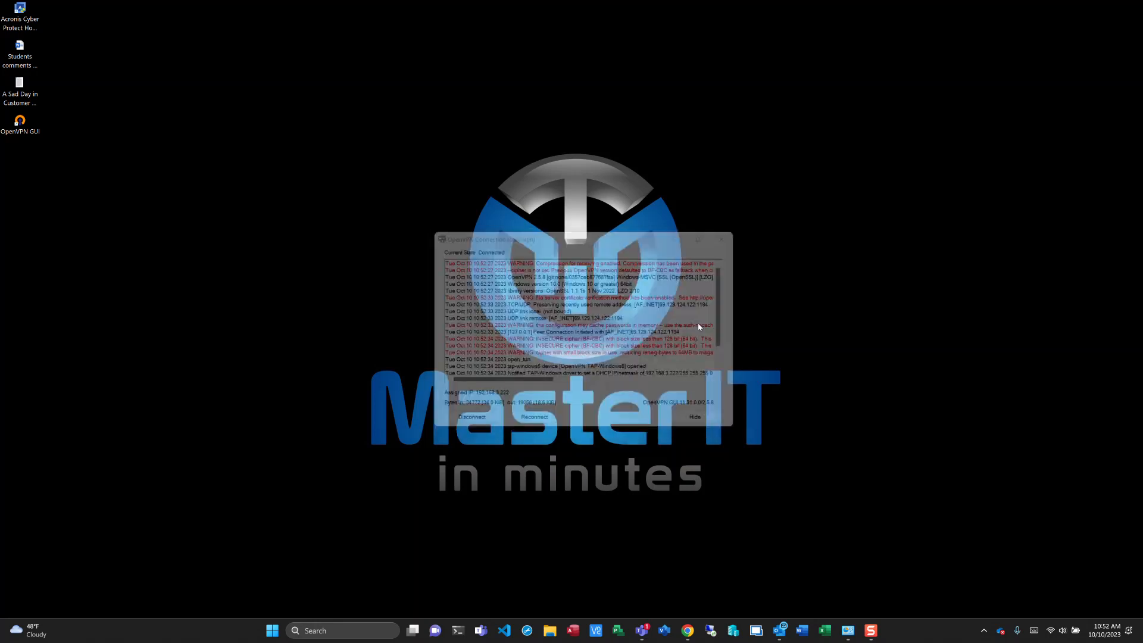
pyautogui.click(985, 634)
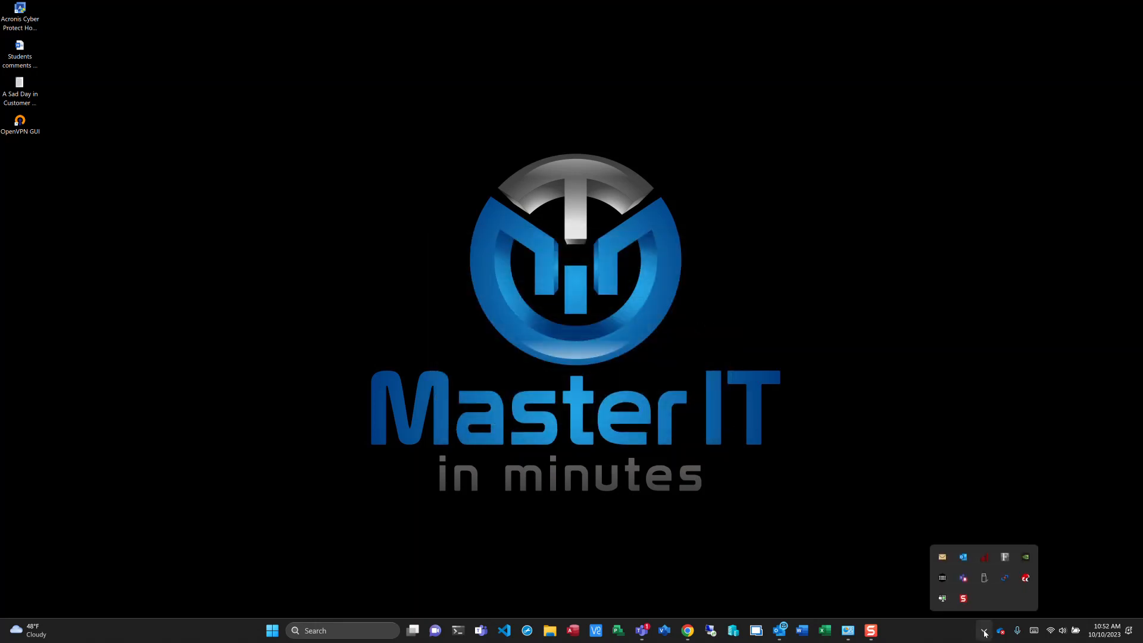
pyautogui.moveTo(945, 603)
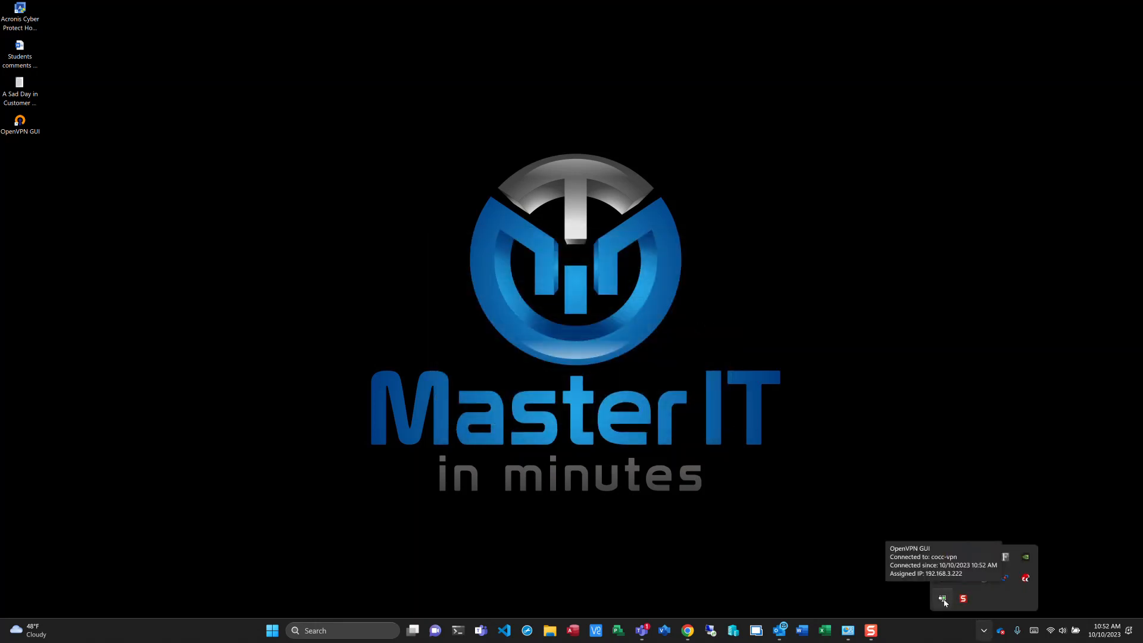